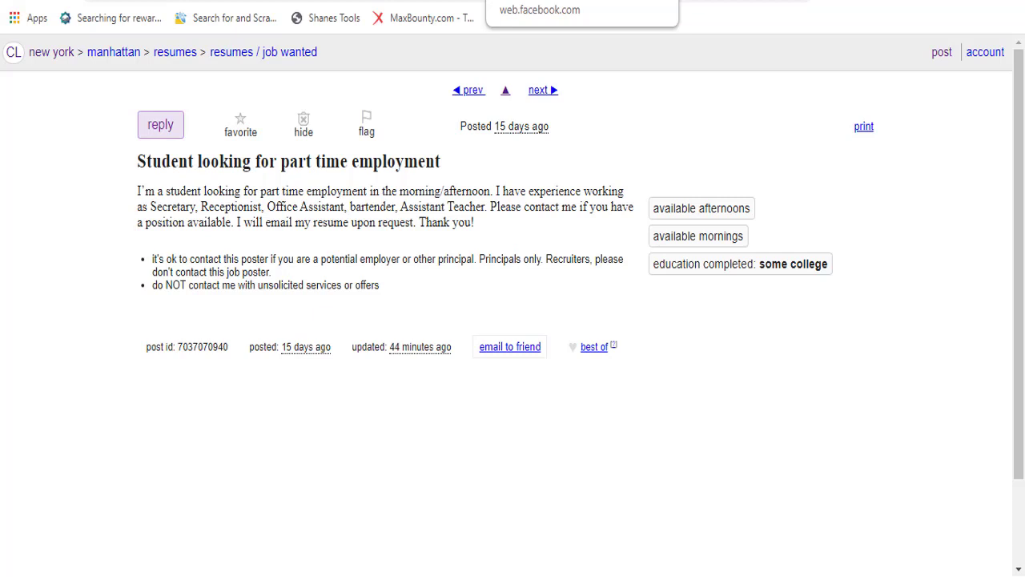
Step: Switch to the AWW board and examine the diagram leading from Craigslist through the landing page to the affiliate offer
{"action": "left_click", "coordinate": [545, 0]}
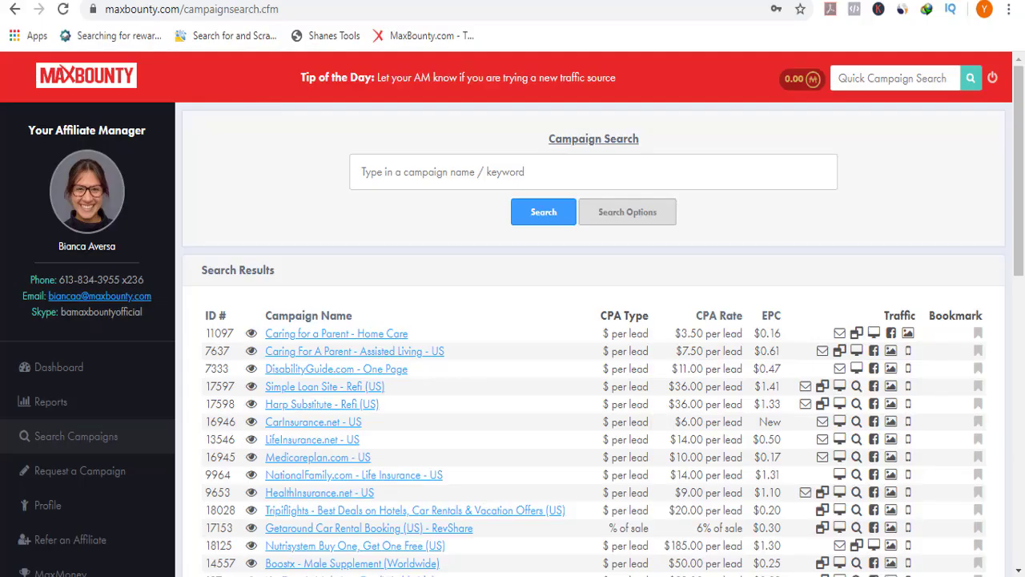
{"action": "key", "text": "ctrl+Tab"}
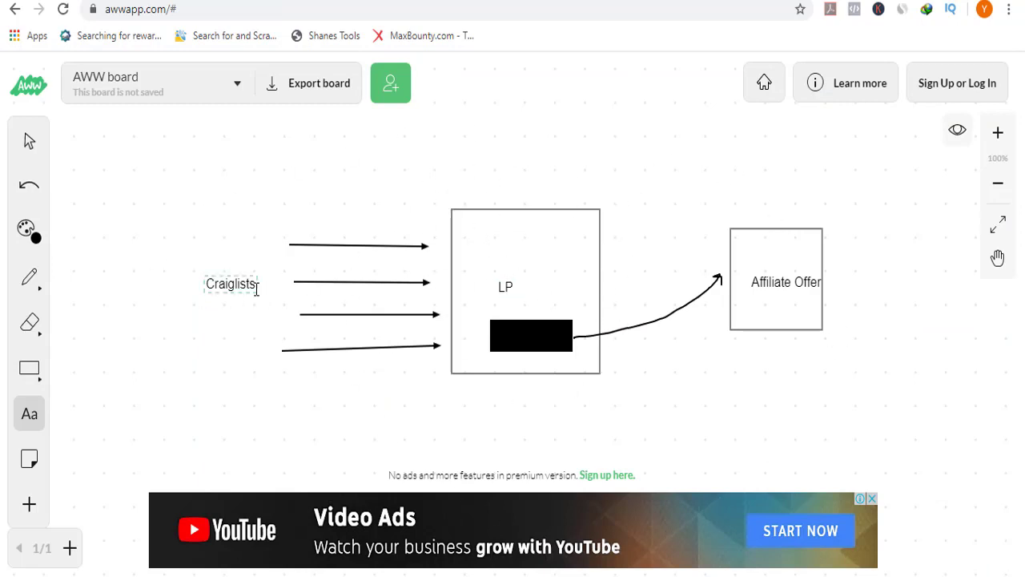
{"action": "left_click", "coordinate": [223, 291]}
Step: Switch to the MaxBounty campaign search, expand its search options and set the category to Surveys
{"action": "left_click", "coordinate": [173, 1]}
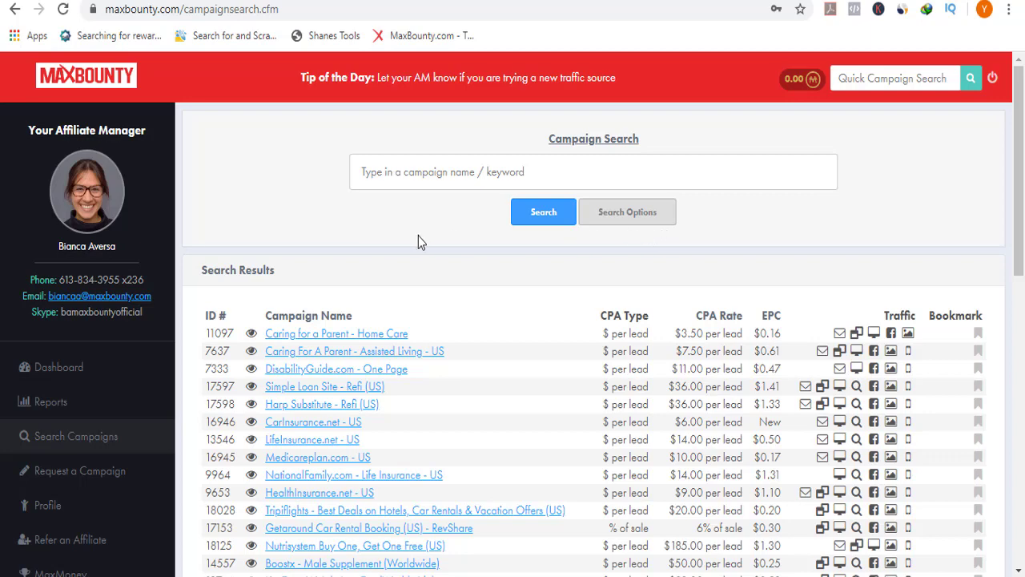
{"action": "left_click", "coordinate": [624, 222]}
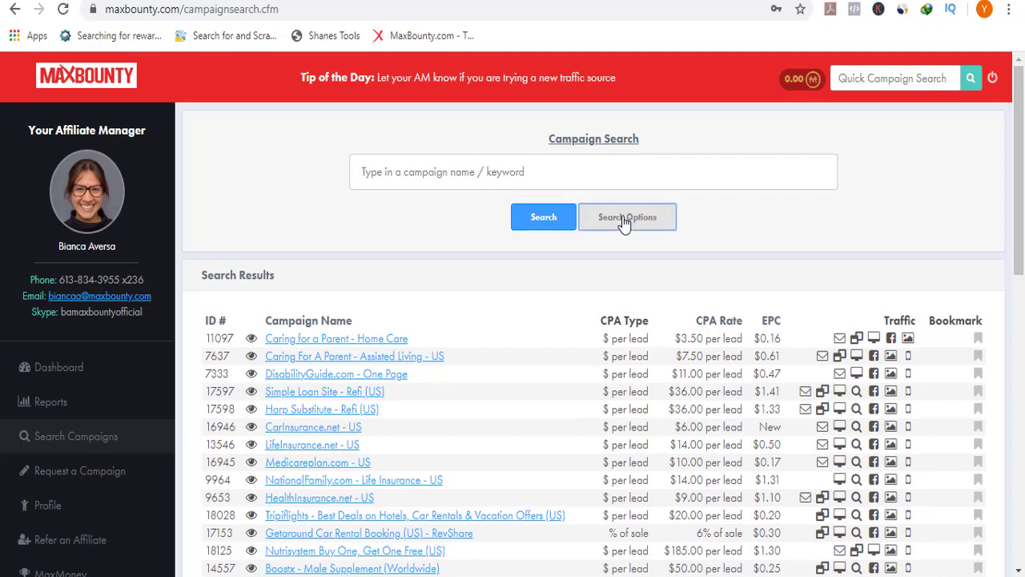
{"action": "left_click", "coordinate": [538, 251]}
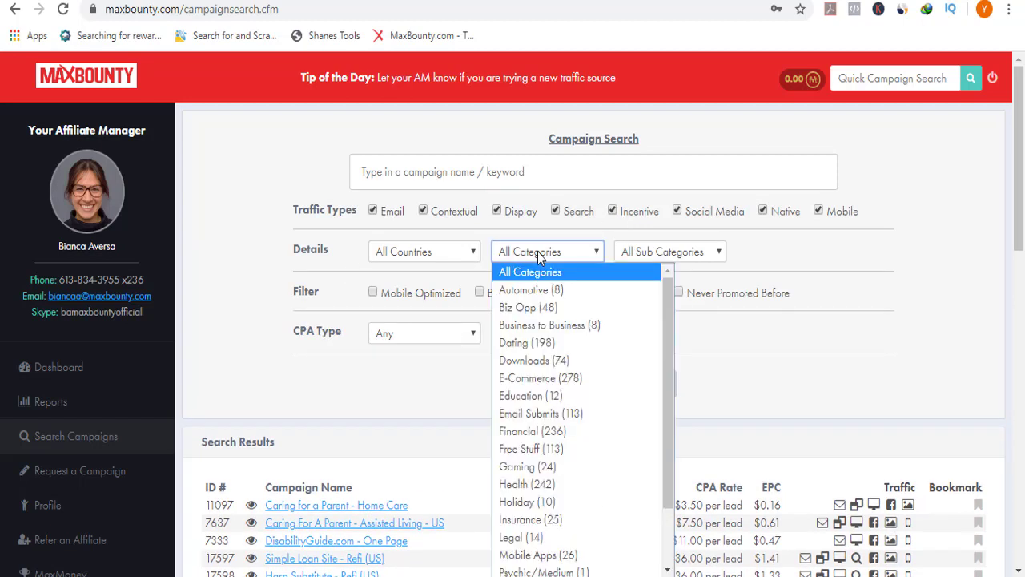
{"action": "scroll", "coordinate": [587, 412], "scroll_direction": "down", "scroll_amount": 2}
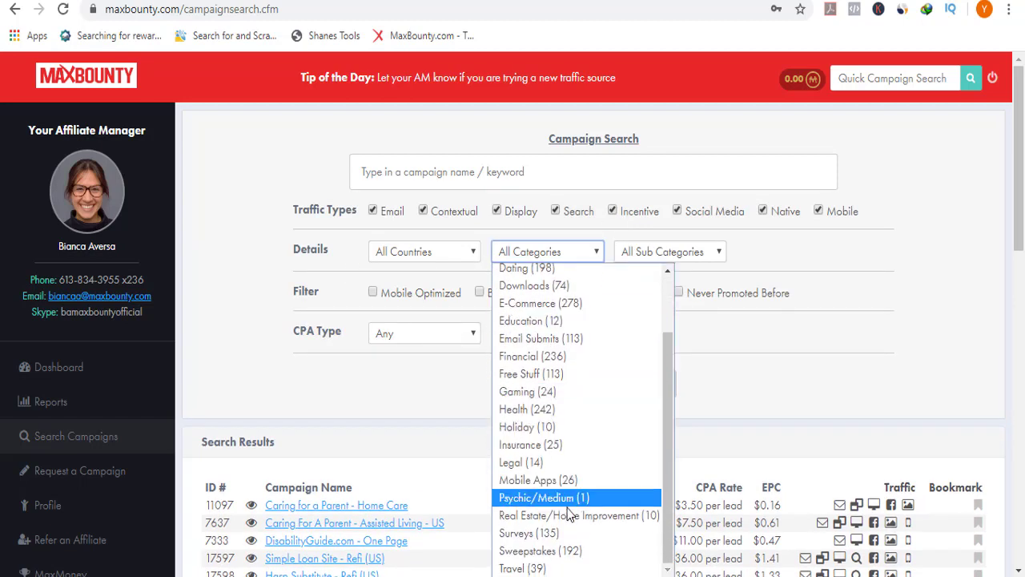
{"action": "left_click", "coordinate": [544, 534]}
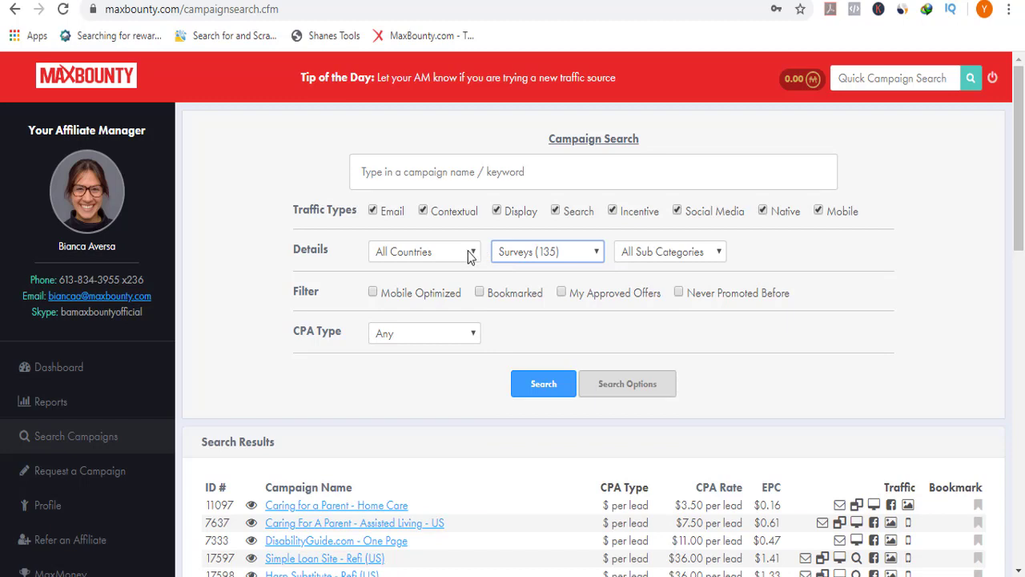
Step: Restrict the search to Mobile Optimized and My Approved Offers with CPA type "$ per lead", and run it
{"action": "left_click", "coordinate": [374, 293]}
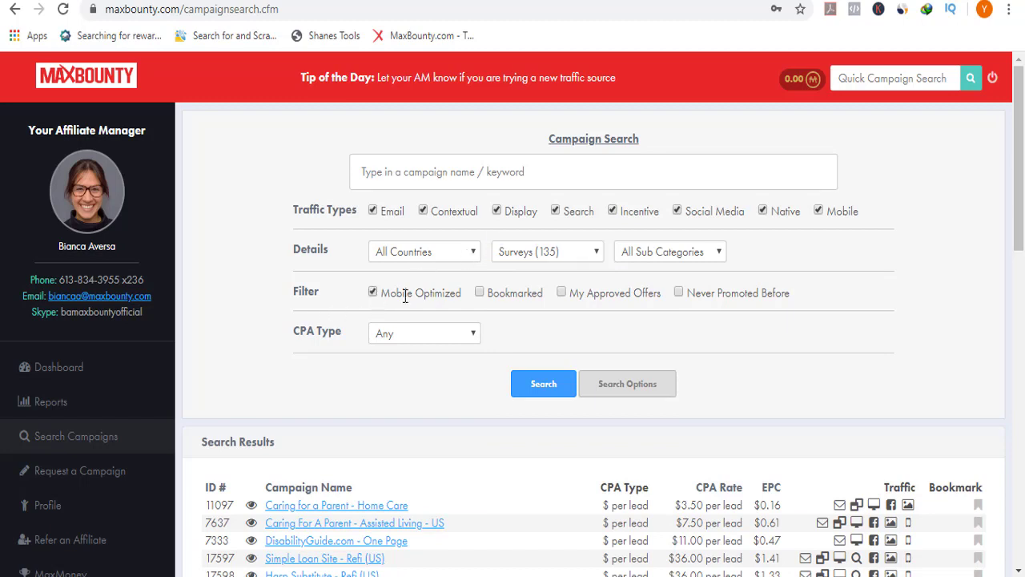
{"action": "left_click", "coordinate": [562, 292]}
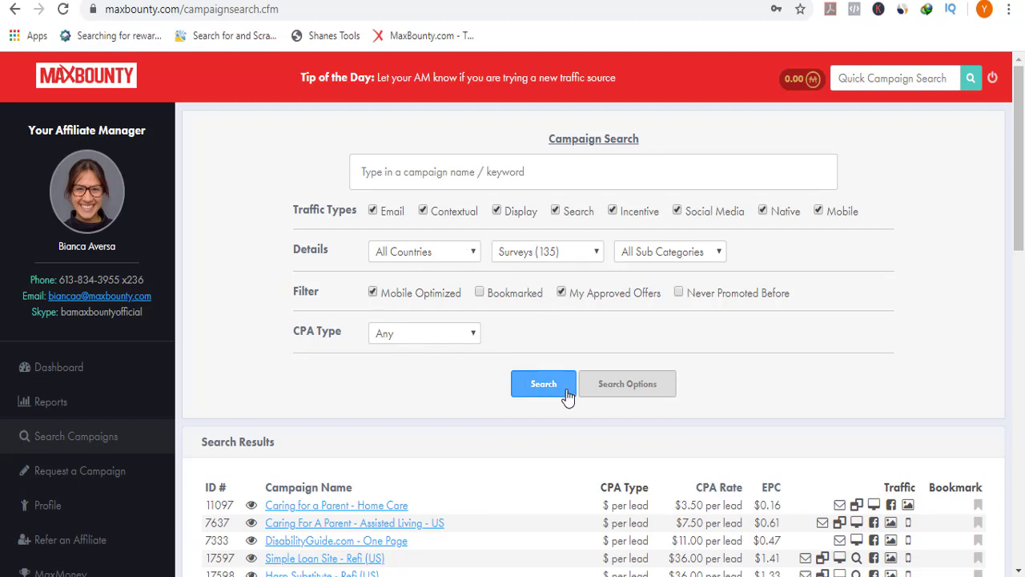
{"action": "left_click", "coordinate": [437, 335]}
{"action": "left_click", "coordinate": [429, 369]}
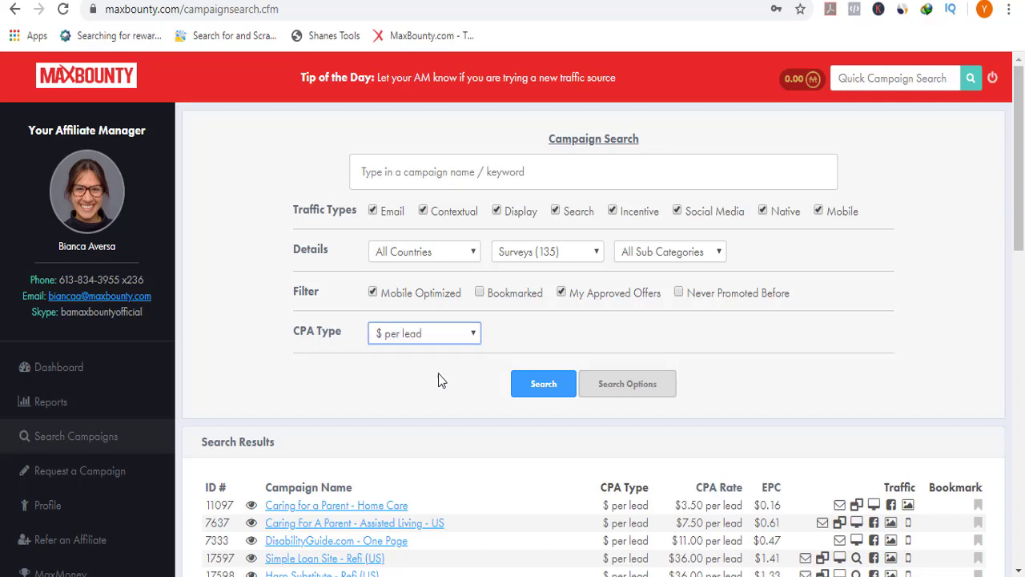
{"action": "left_click", "coordinate": [544, 386]}
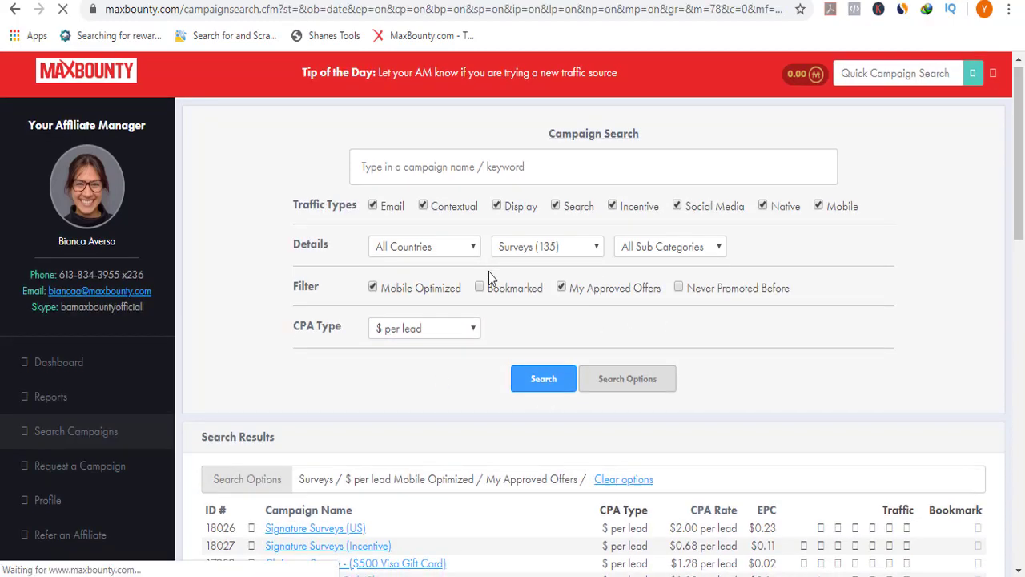
Step: Sort the survey campaign results by EPC and review the offers in the list
{"action": "scroll", "coordinate": [489, 278], "scroll_direction": "down", "scroll_amount": 3}
{"action": "scroll", "coordinate": [491, 278], "scroll_direction": "down", "scroll_amount": 1}
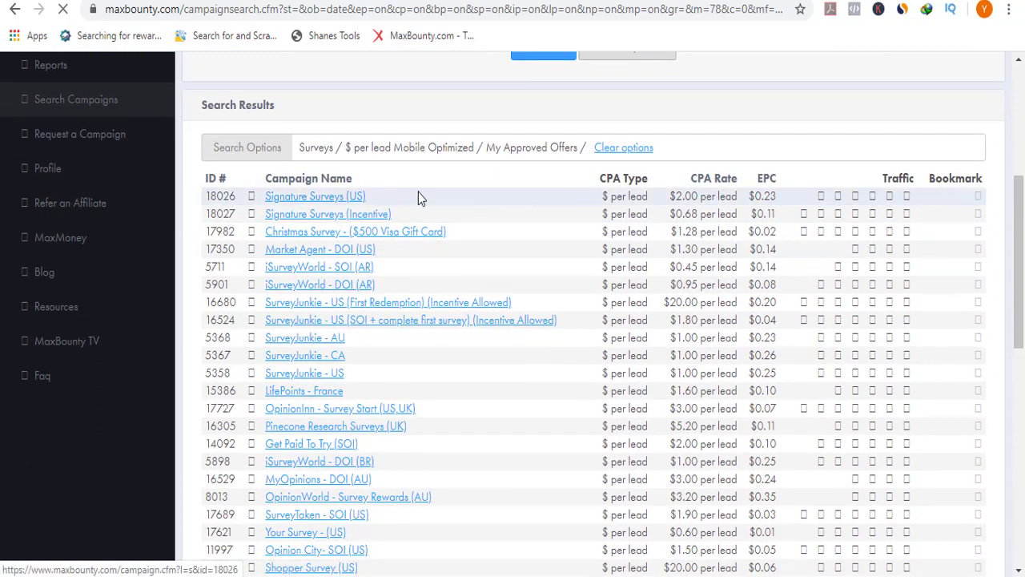
{"action": "left_click", "coordinate": [767, 178]}
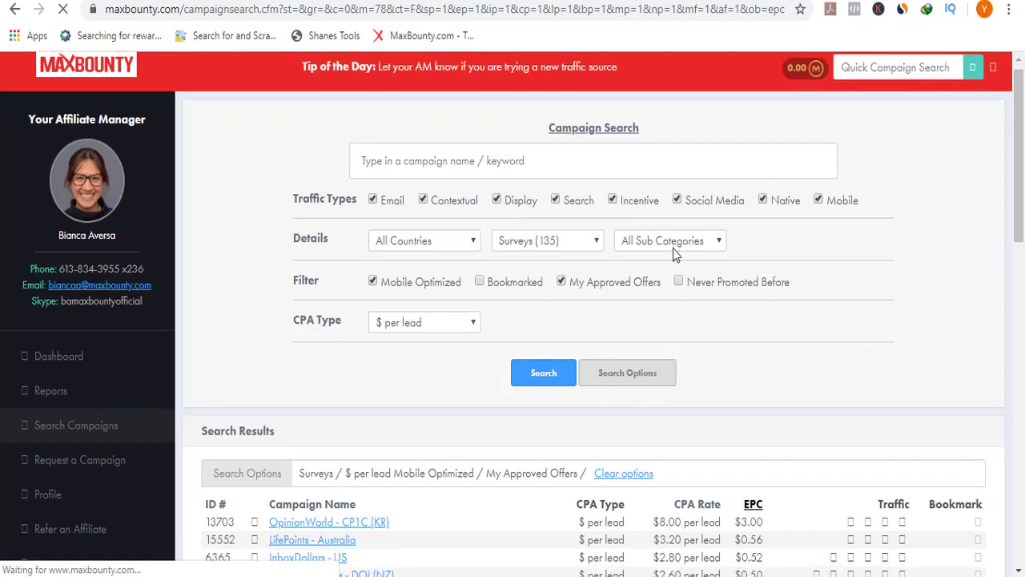
{"action": "scroll", "coordinate": [672, 248], "scroll_direction": "down", "scroll_amount": 5}
{"action": "scroll", "coordinate": [399, 231], "scroll_direction": "up", "scroll_amount": 2}
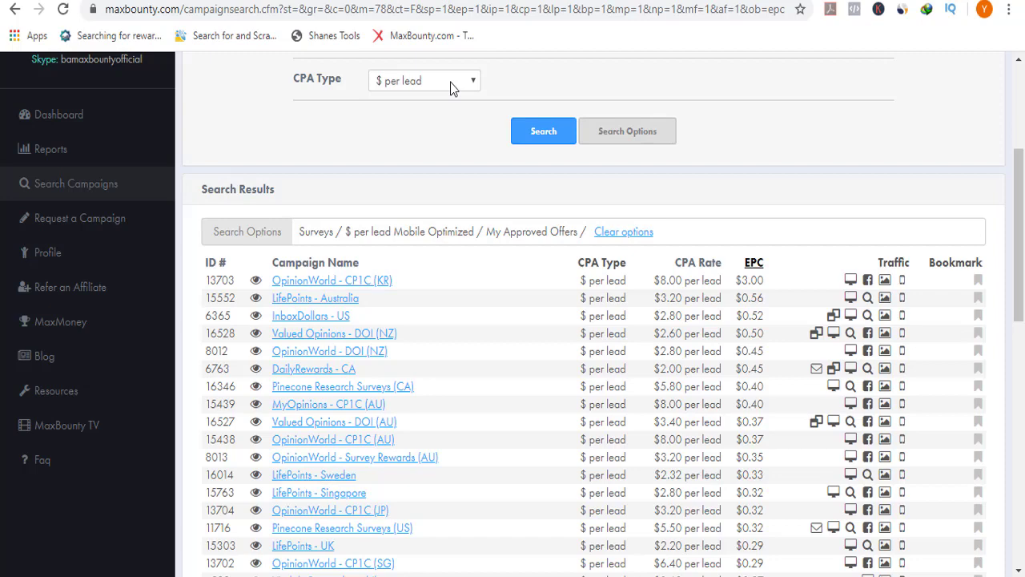
Step: Switch to the New York Craigslist site and open the computer gigs category in a new browser tab
{"action": "key", "text": "ctrl+Tab"}
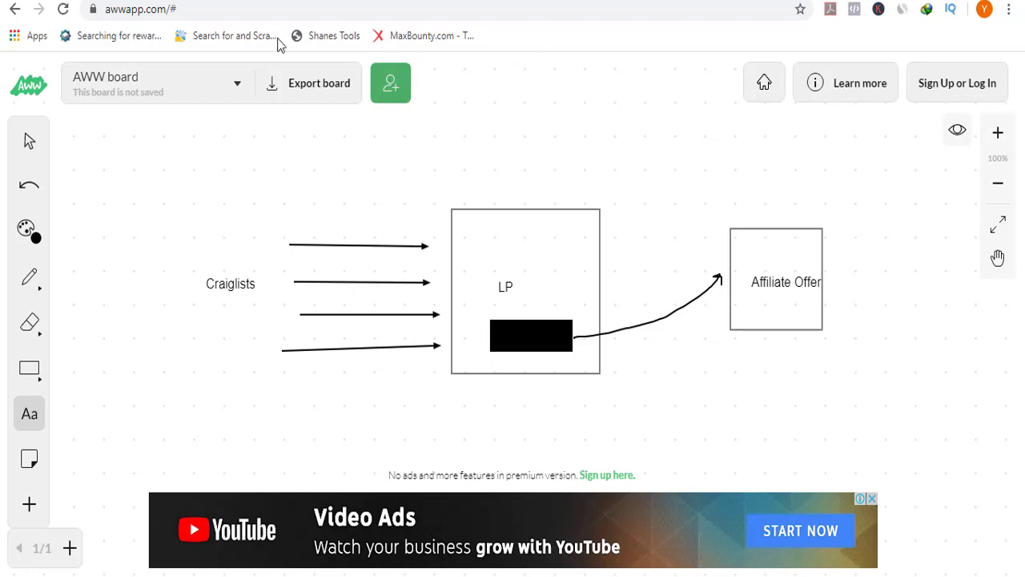
{"action": "key", "text": "ctrl+Tab"}
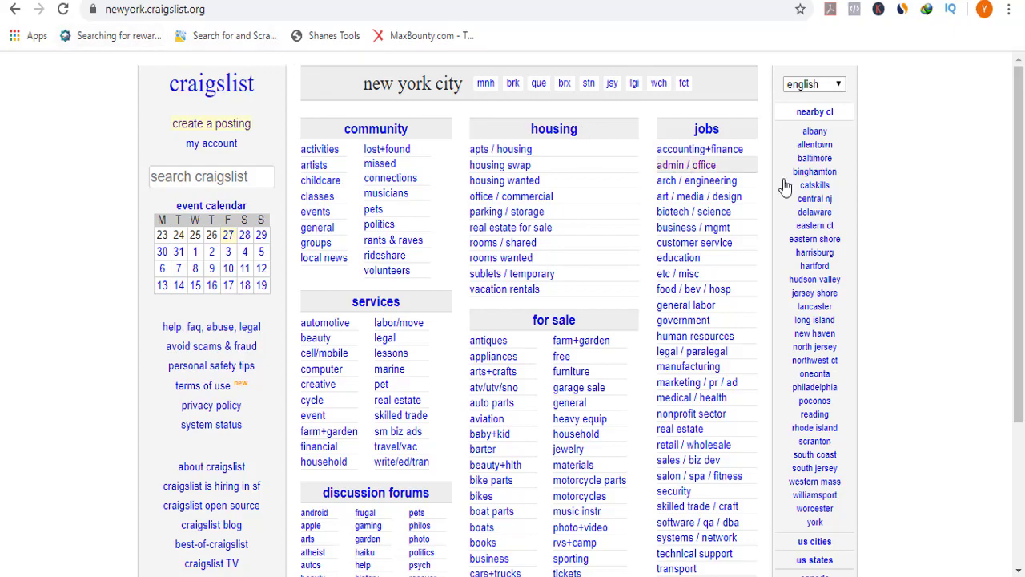
{"action": "scroll", "coordinate": [893, 220], "scroll_direction": "down", "scroll_amount": 3}
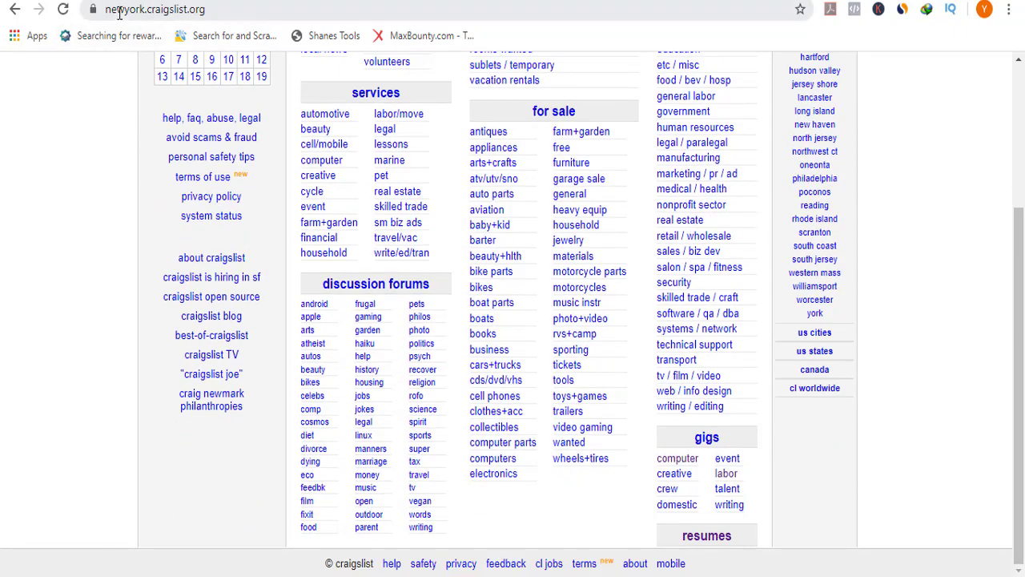
{"action": "scroll", "coordinate": [909, 265], "scroll_direction": "up", "scroll_amount": 3}
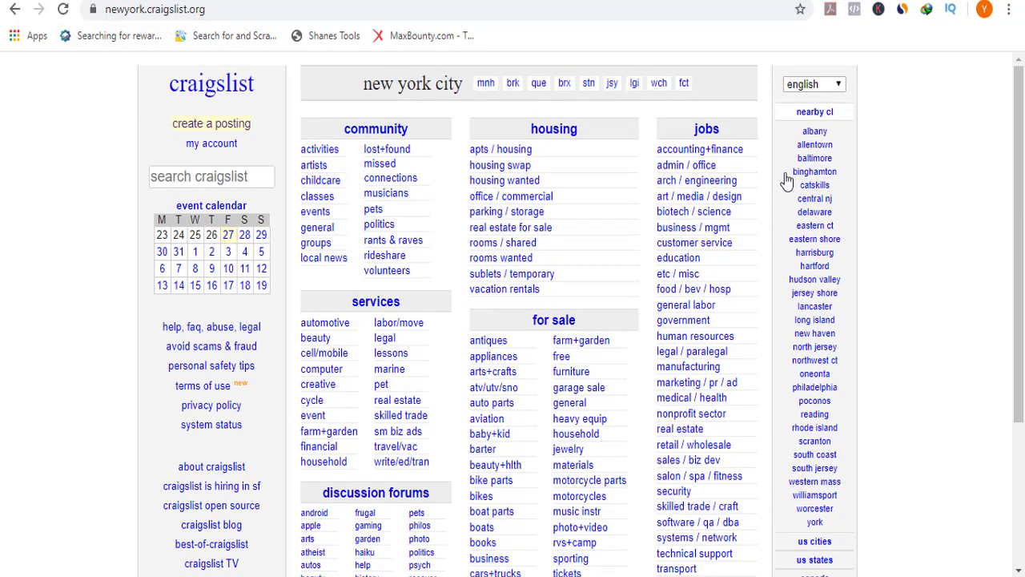
{"action": "scroll", "coordinate": [816, 295], "scroll_direction": "down", "scroll_amount": 3}
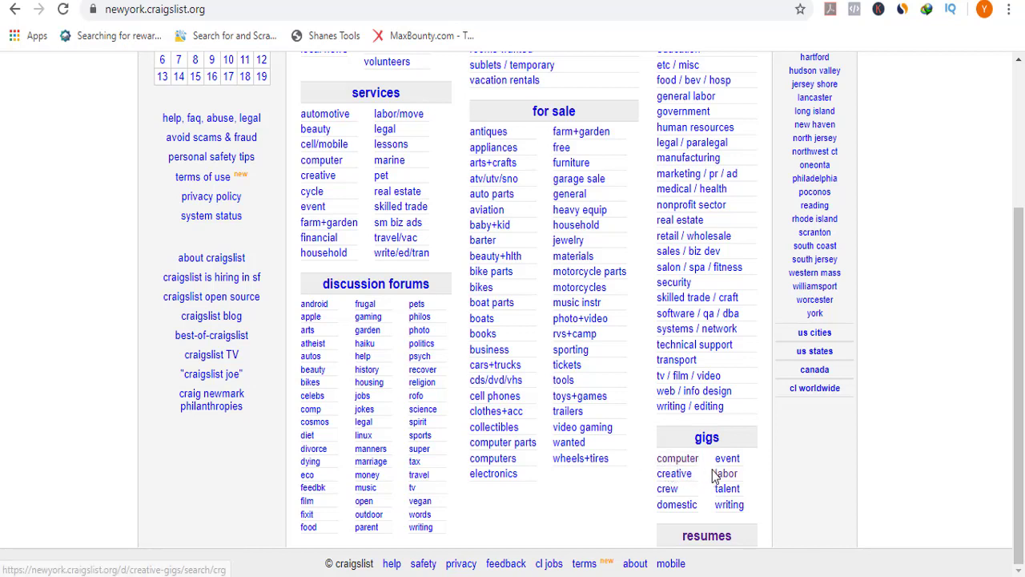
{"action": "right_click", "coordinate": [662, 456]}
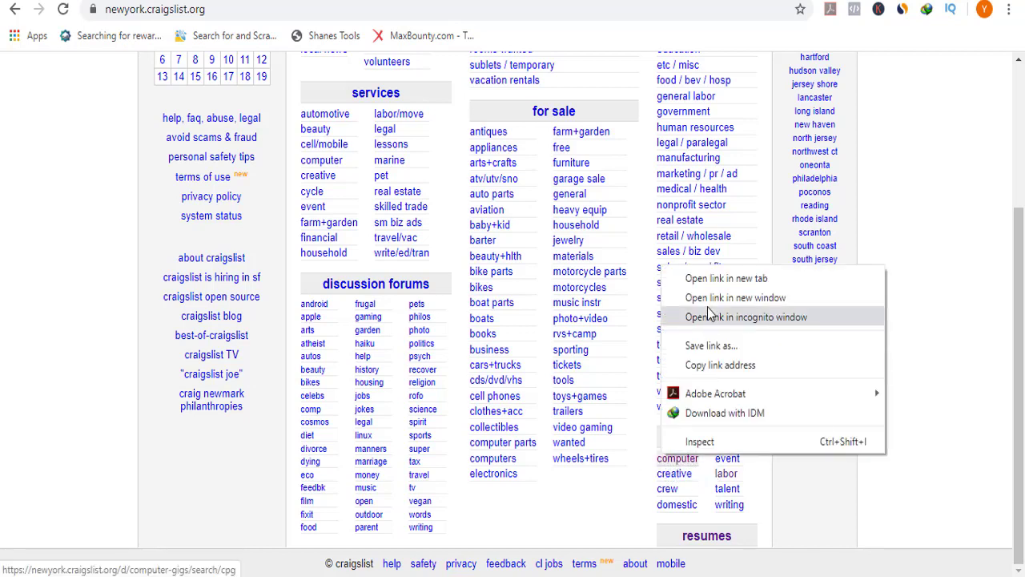
{"action": "left_click", "coordinate": [725, 279]}
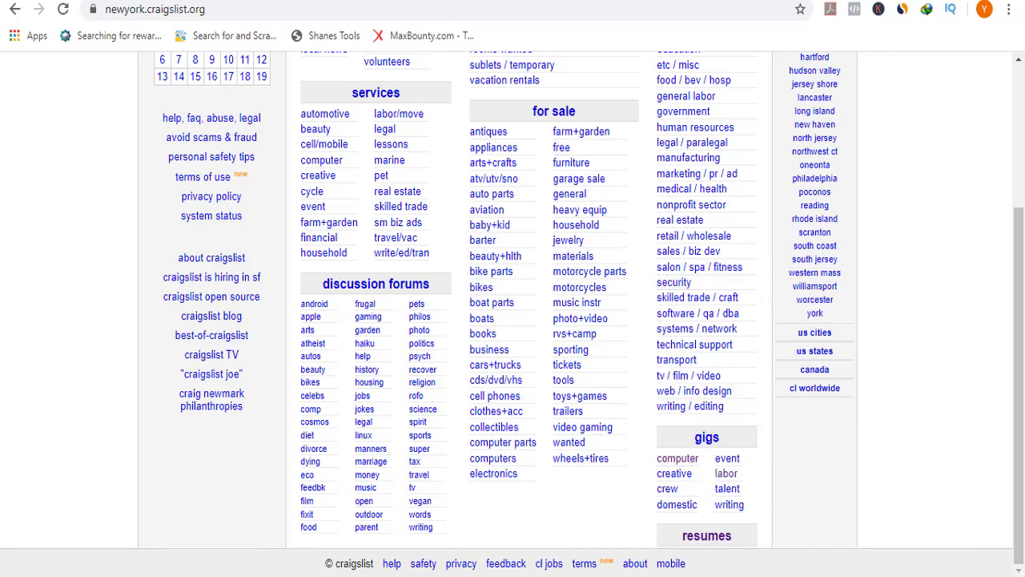
{"action": "key", "text": "ctrl+Tab"}
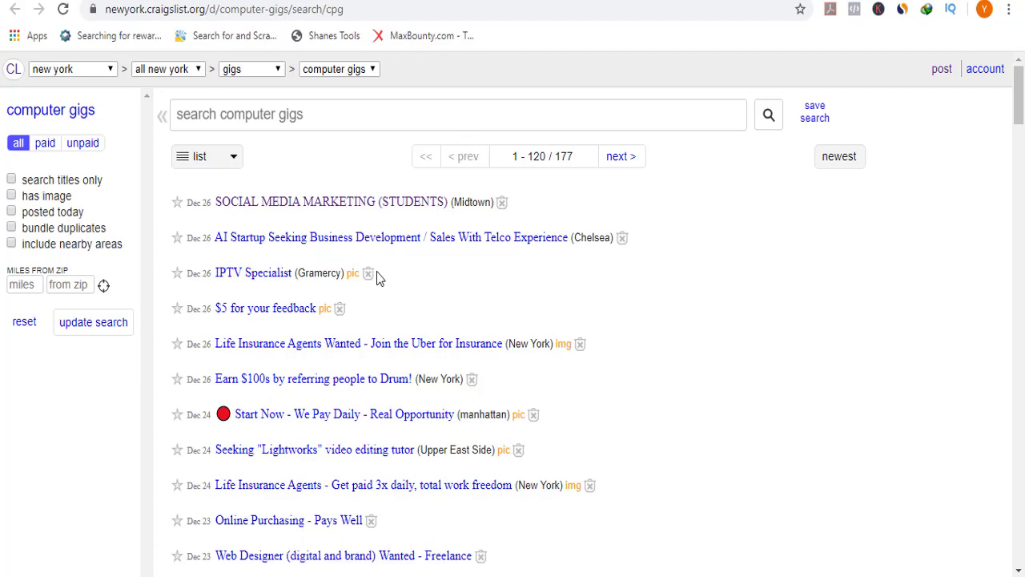
Step: Examine the titles of the computer gigs listings to see what kinds of paid work are advertised
{"action": "scroll", "coordinate": [379, 277], "scroll_direction": "down", "scroll_amount": 3}
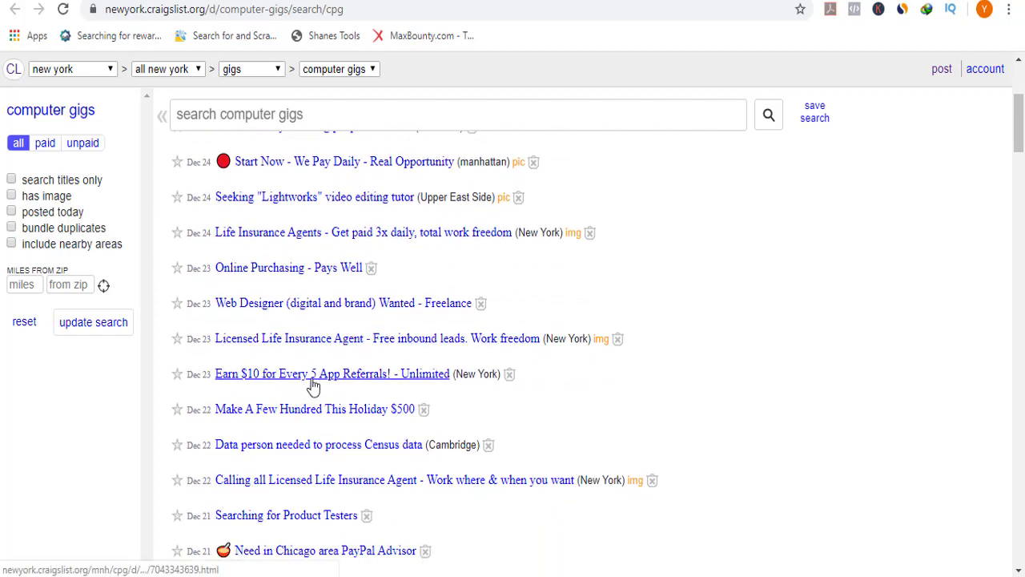
{"action": "scroll", "coordinate": [448, 390], "scroll_direction": "down", "scroll_amount": 1}
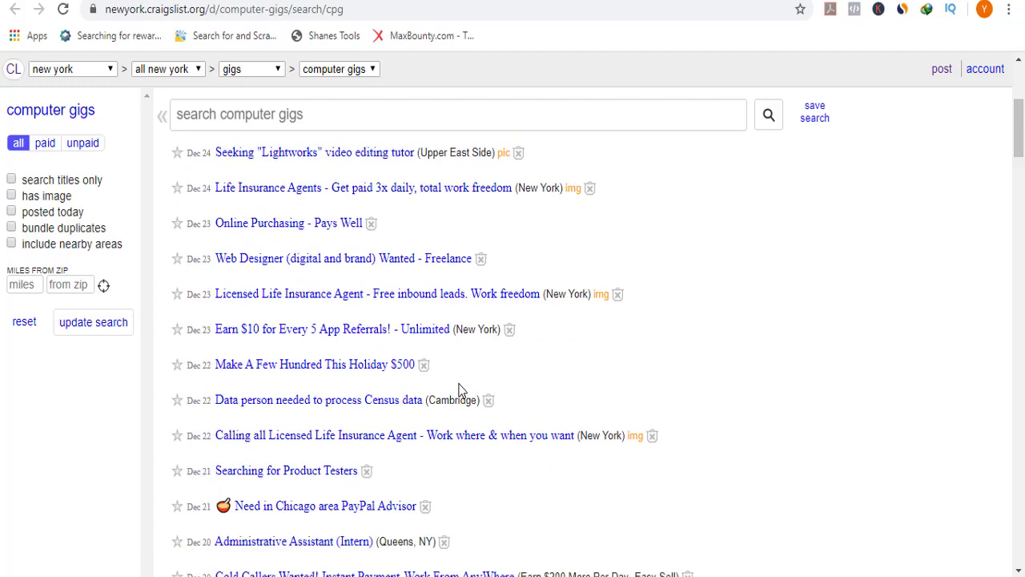
{"action": "scroll", "coordinate": [460, 390], "scroll_direction": "down", "scroll_amount": 3}
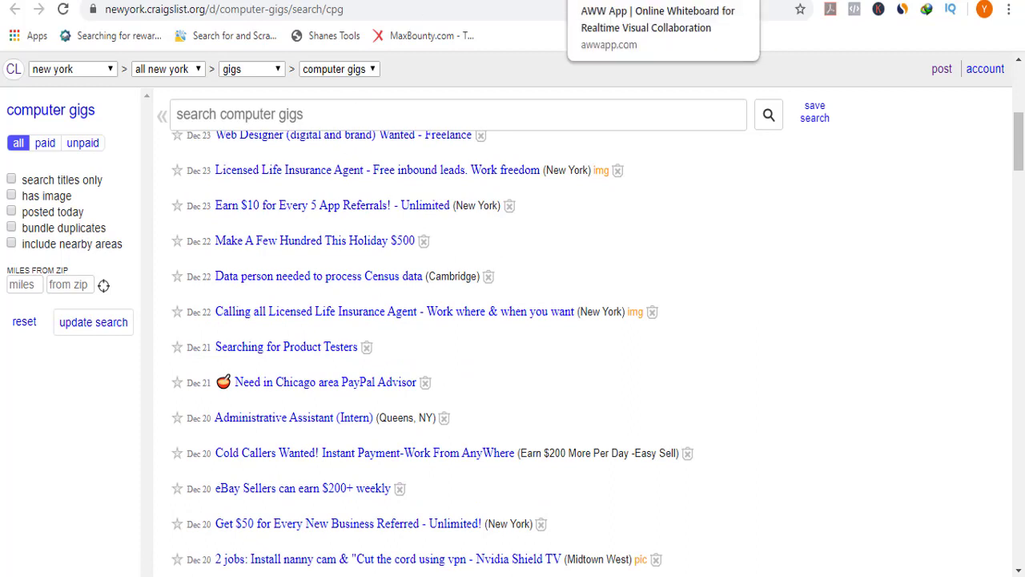
{"action": "scroll", "coordinate": [385, 305], "scroll_direction": "down", "scroll_amount": 4}
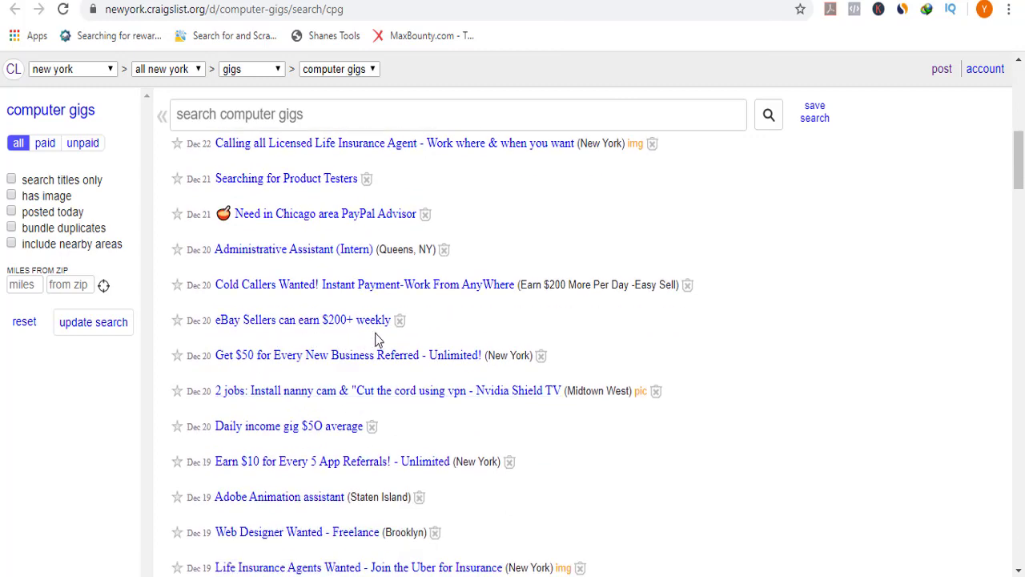
{"action": "scroll", "coordinate": [360, 369], "scroll_direction": "down", "scroll_amount": 2}
{"action": "scroll", "coordinate": [321, 394], "scroll_direction": "down", "scroll_amount": 2}
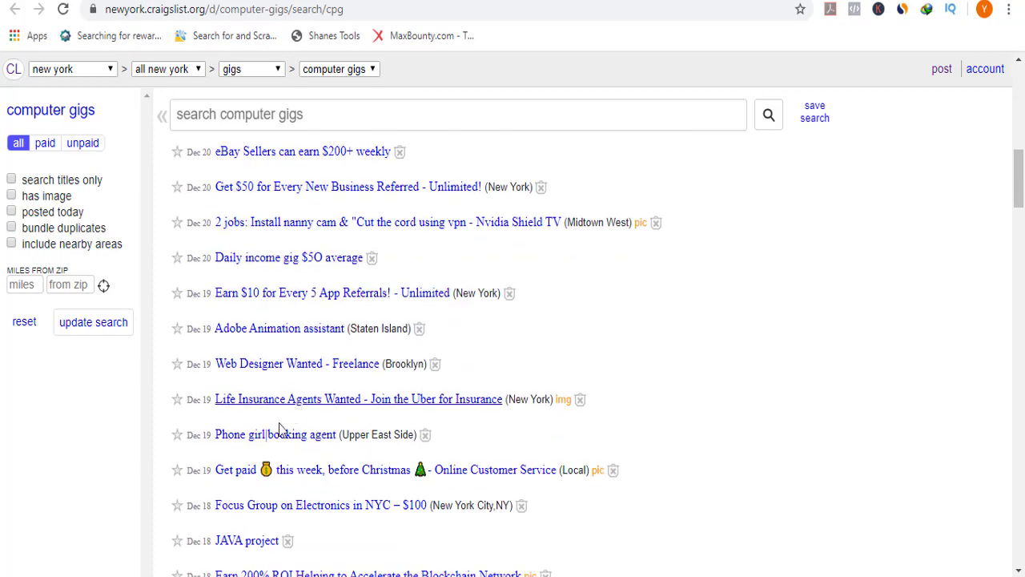
{"action": "scroll", "coordinate": [280, 430], "scroll_direction": "down", "scroll_amount": 4}
{"action": "scroll", "coordinate": [320, 429], "scroll_direction": "down", "scroll_amount": 2}
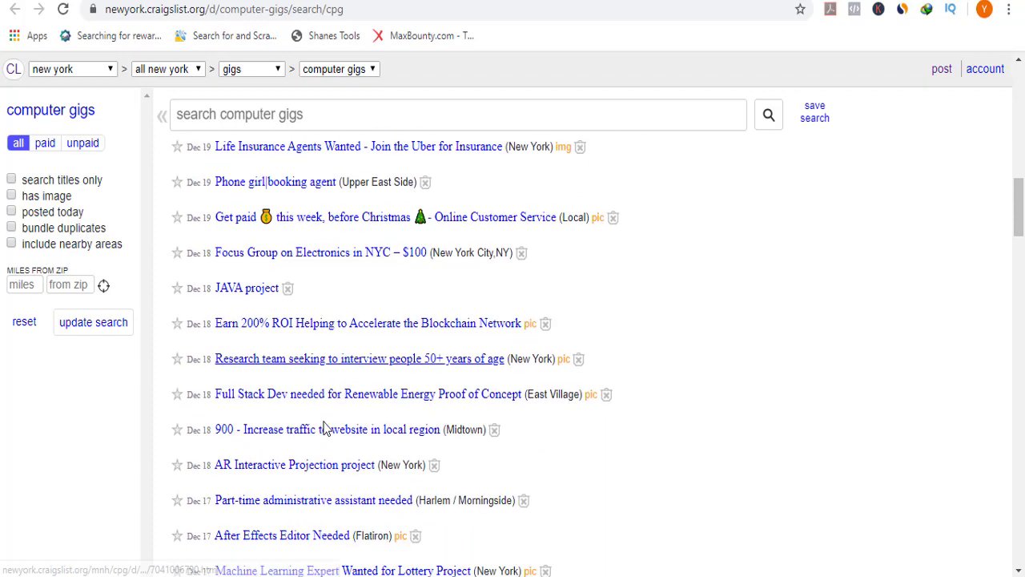
{"action": "scroll", "coordinate": [324, 429], "scroll_direction": "down", "scroll_amount": 4}
{"action": "scroll", "coordinate": [324, 428], "scroll_direction": "up", "scroll_amount": 20}
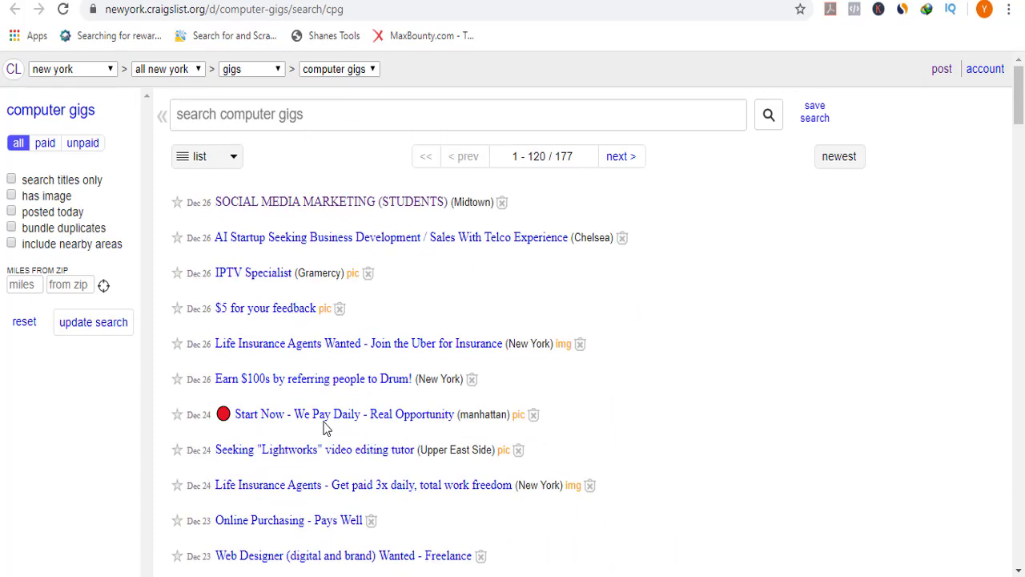
{"action": "scroll", "coordinate": [325, 429], "scroll_direction": "down", "scroll_amount": 1}
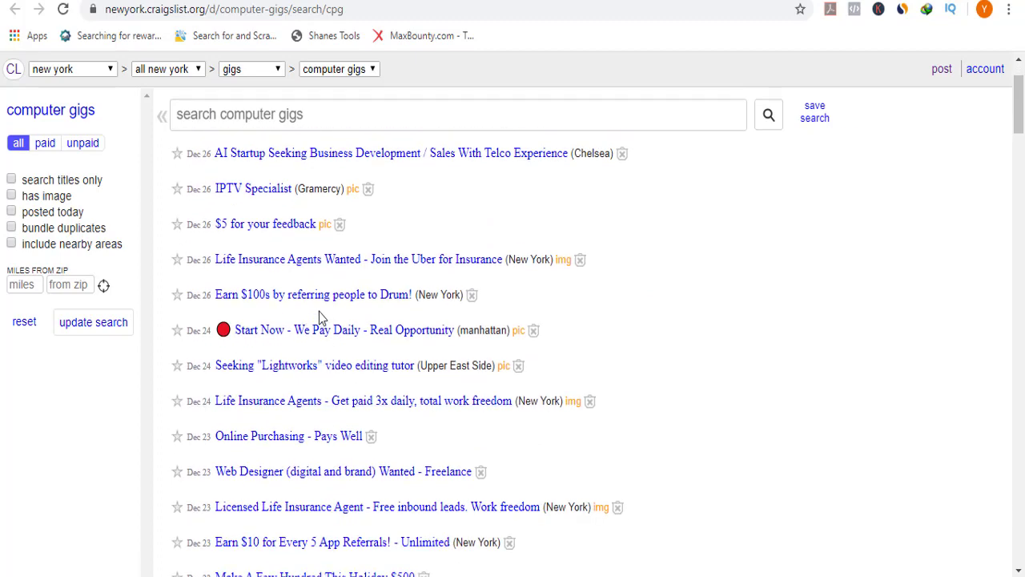
{"action": "scroll", "coordinate": [318, 318], "scroll_direction": "down", "scroll_amount": 1}
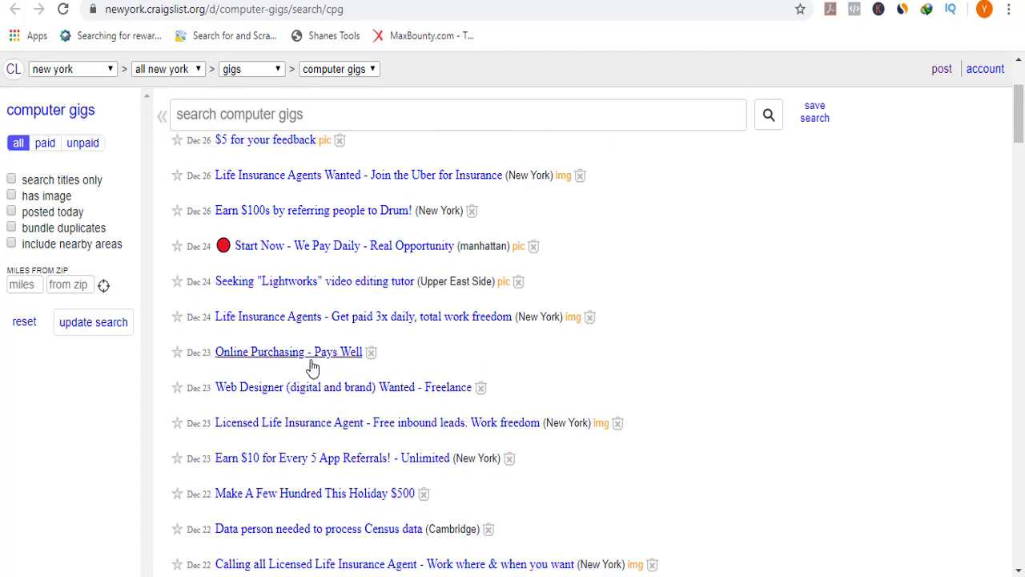
{"action": "scroll", "coordinate": [284, 366], "scroll_direction": "up", "scroll_amount": 2}
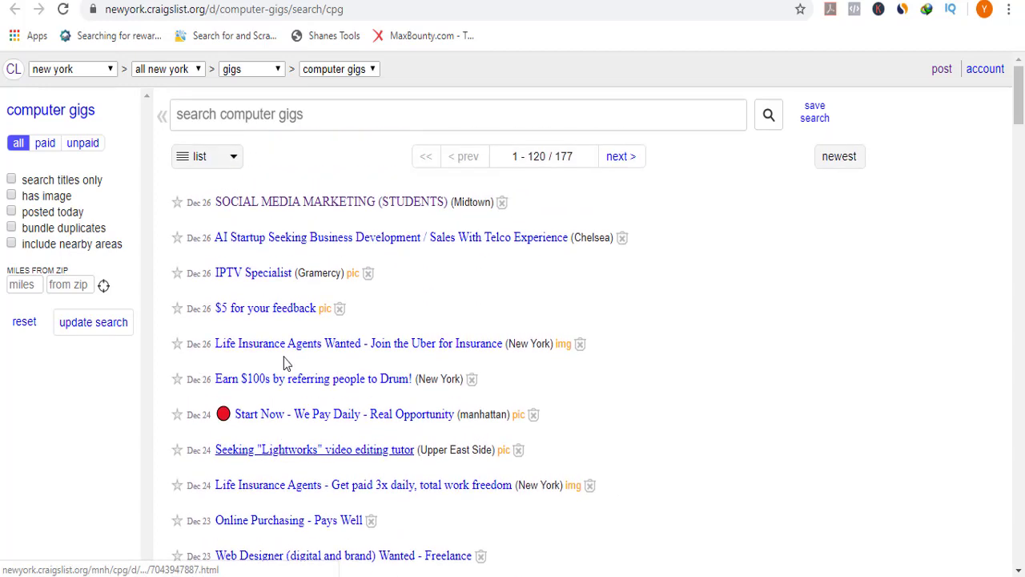
Step: Open the "SOCIAL MEDIA MARKETING (STUDENTS)" listing in a new browser tab, read it, and return to the computer gigs list
{"action": "right_click", "coordinate": [323, 205]}
{"action": "left_click", "coordinate": [378, 229]}
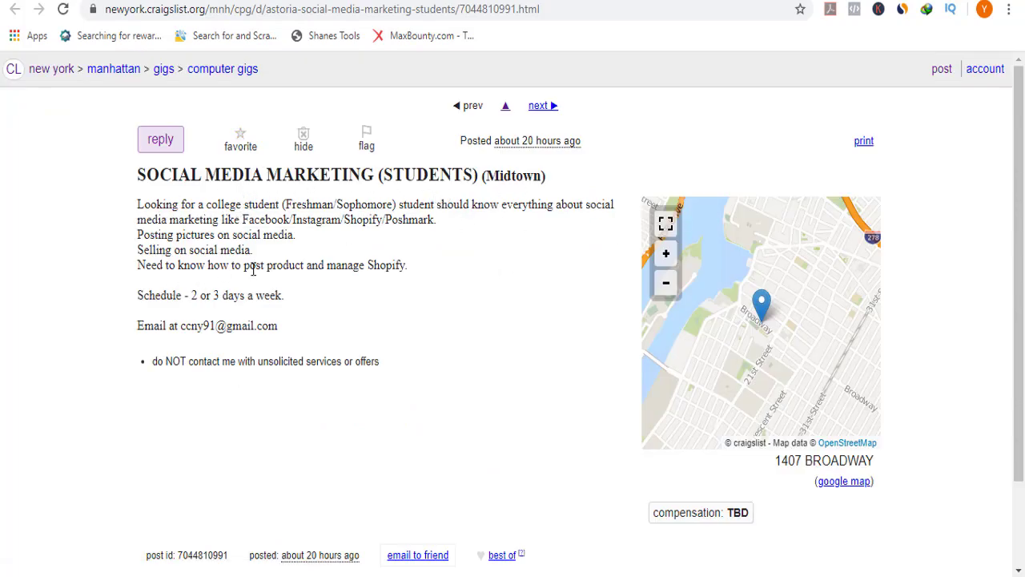
{"action": "left_click", "coordinate": [332, 0]}
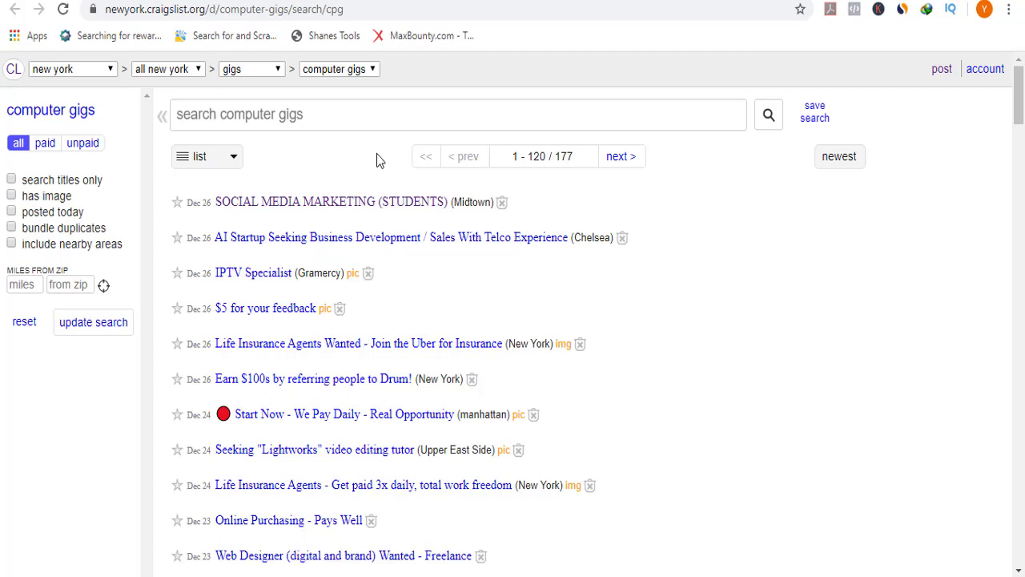
Step: Start a new Craigslist posting and set its location to new jersey
{"action": "left_click", "coordinate": [943, 70]}
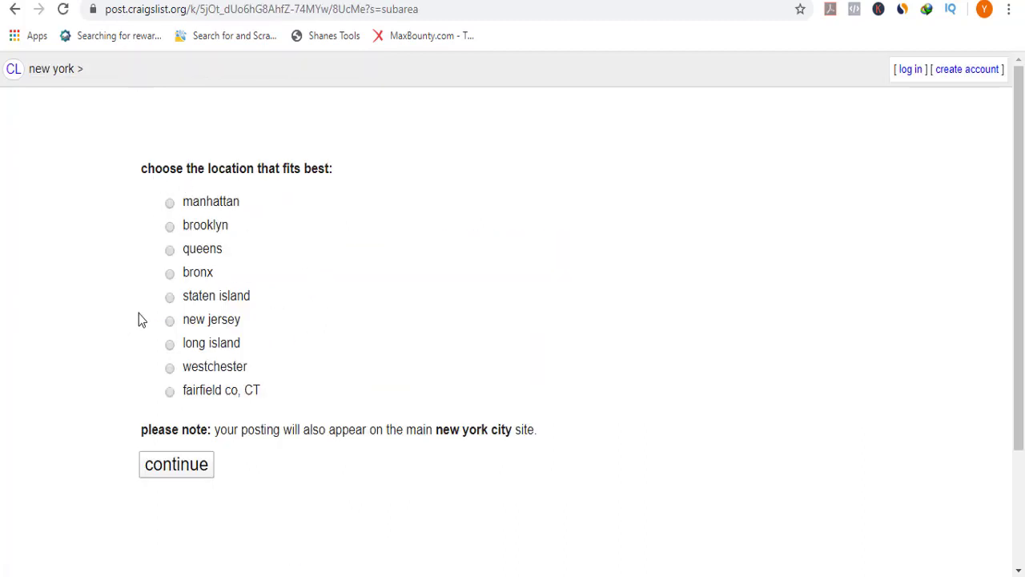
{"action": "left_click", "coordinate": [170, 320]}
{"action": "left_click", "coordinate": [173, 464]}
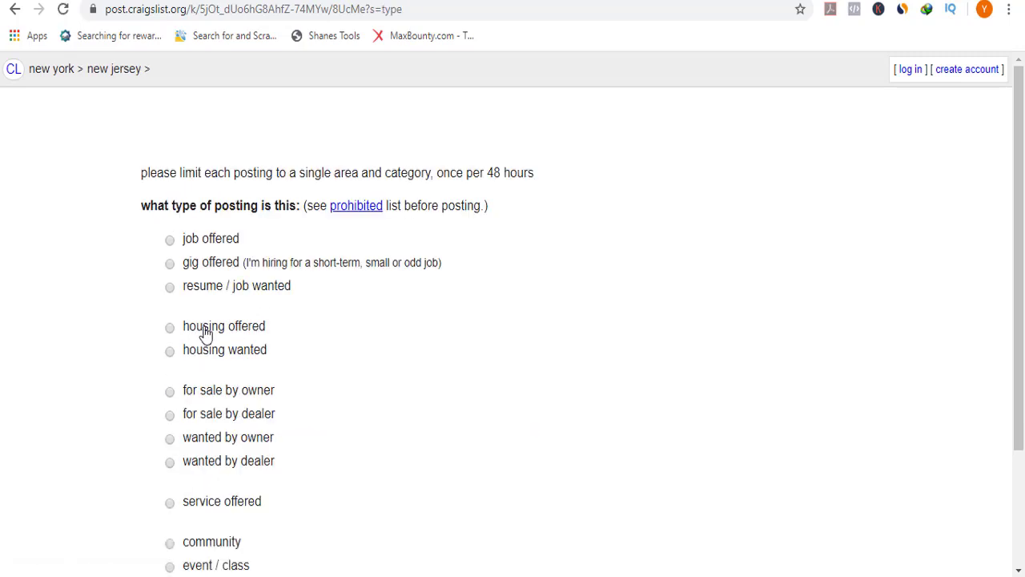
{"action": "left_click", "coordinate": [171, 240]}
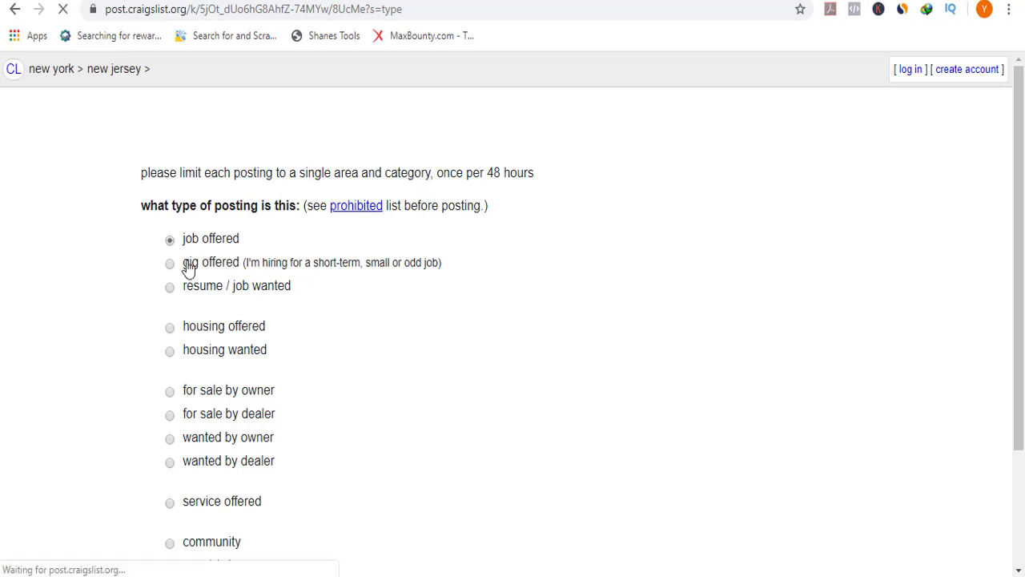
{"action": "scroll", "coordinate": [283, 299], "scroll_direction": "down", "scroll_amount": 2}
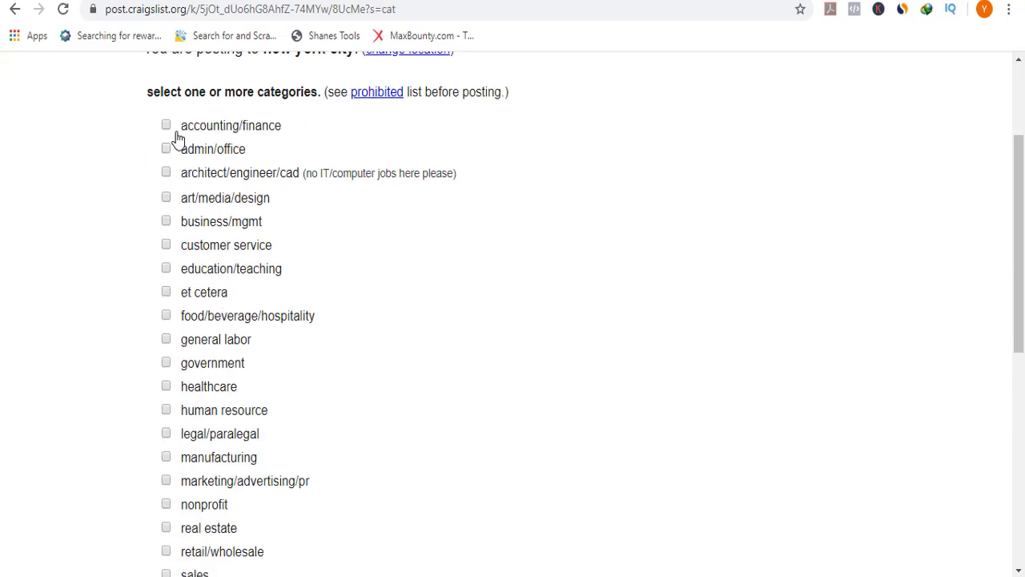
{"action": "left_click", "coordinate": [14, 9]}
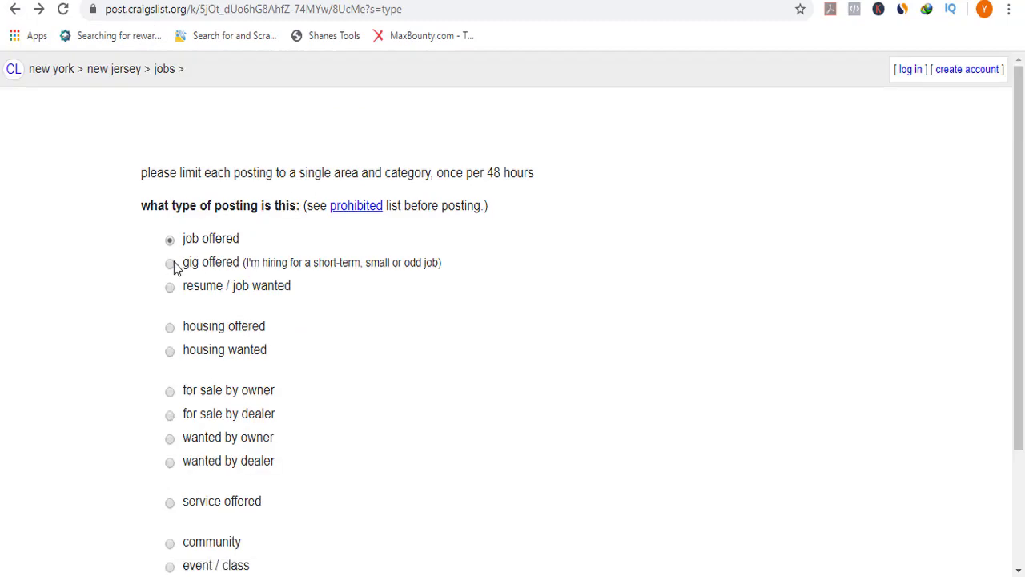
Step: Set the posting type to gig offered with a service to offer, review the service categories, and return to the New York home page
{"action": "left_click", "coordinate": [171, 264]}
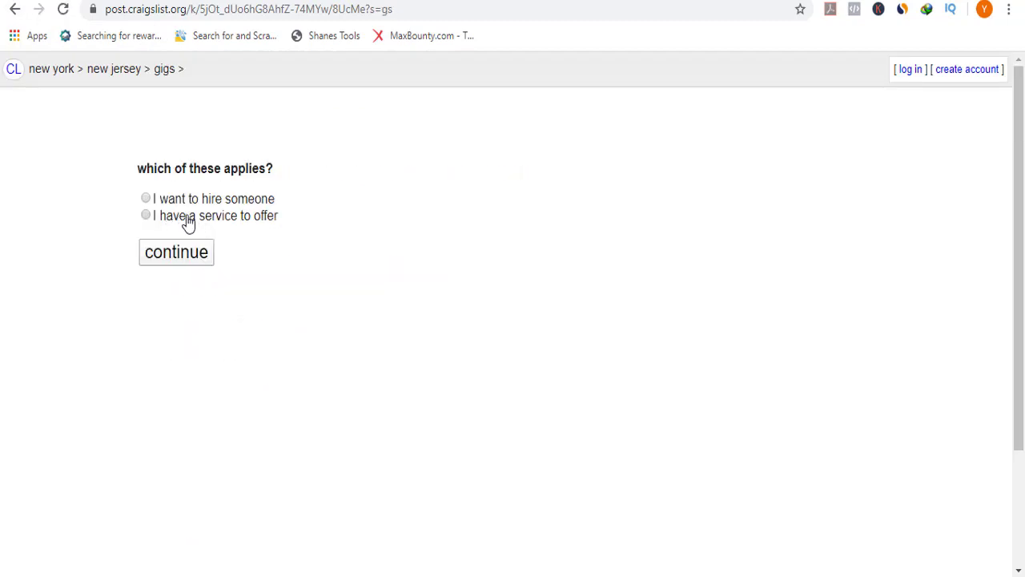
{"action": "left_click", "coordinate": [186, 223]}
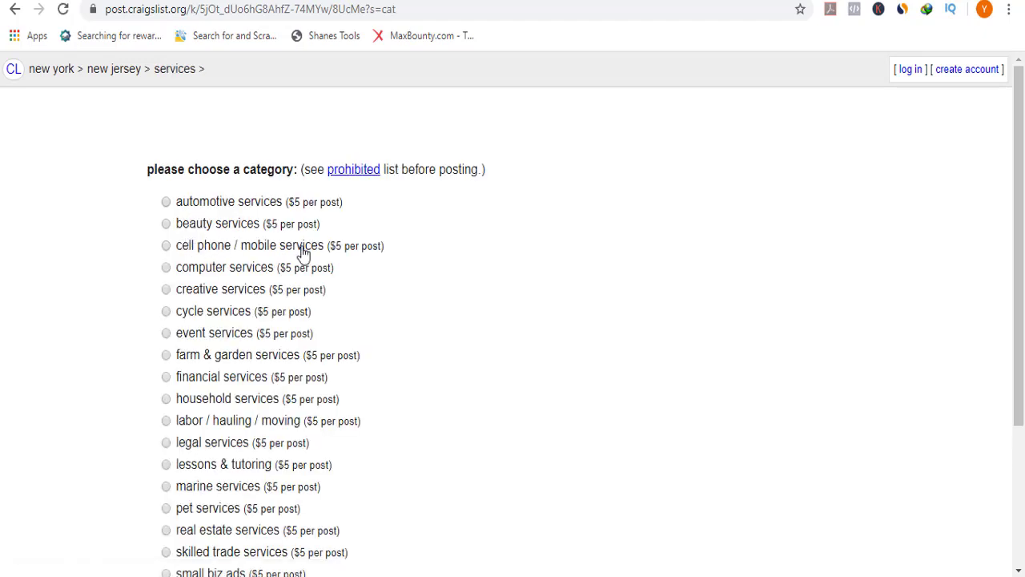
{"action": "scroll", "coordinate": [300, 251], "scroll_direction": "down", "scroll_amount": 1}
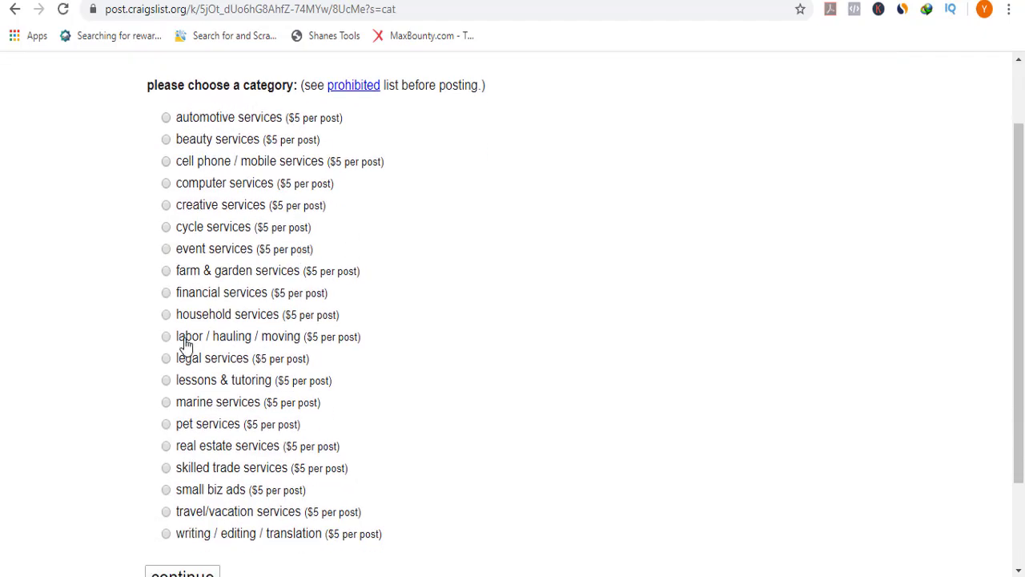
{"action": "scroll", "coordinate": [203, 345], "scroll_direction": "up", "scroll_amount": 1}
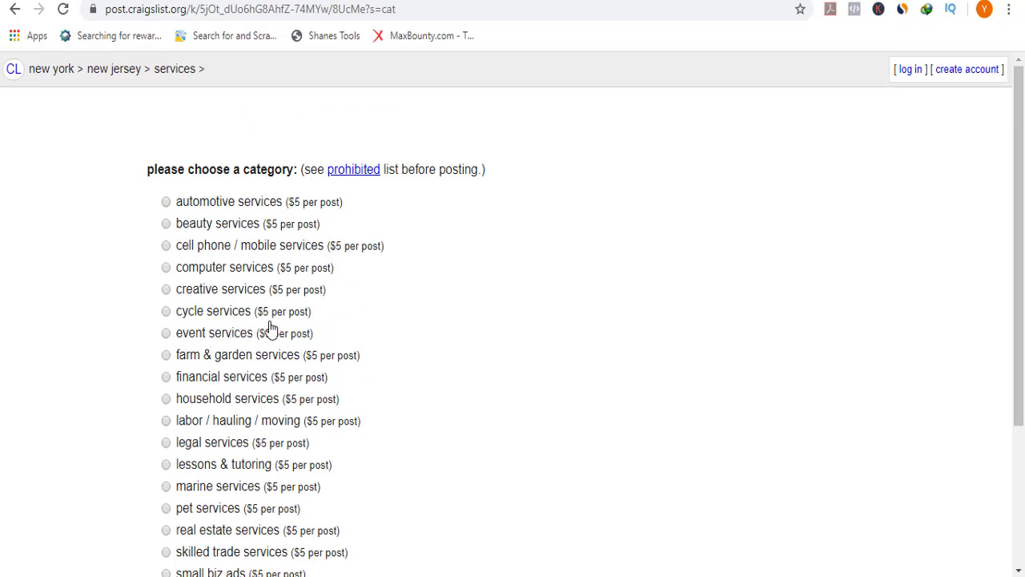
{"action": "scroll", "coordinate": [271, 328], "scroll_direction": "down", "scroll_amount": 2}
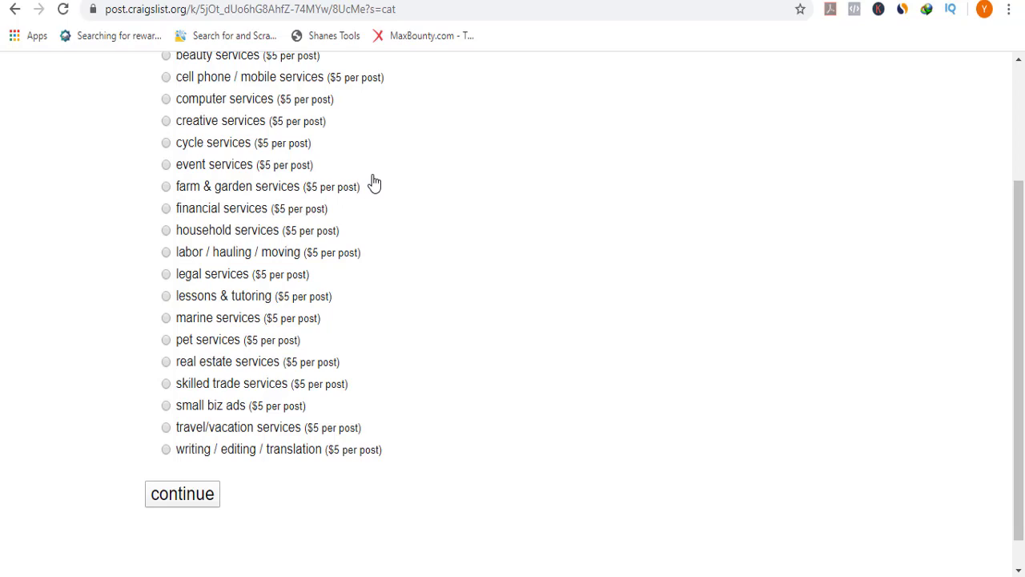
{"action": "left_click", "coordinate": [15, 8]}
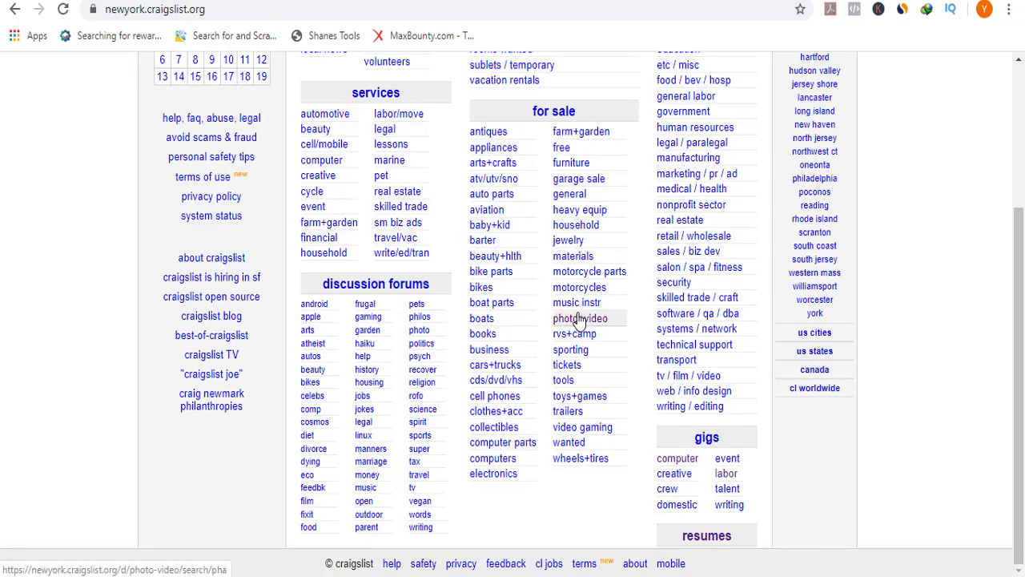
Step: Open the first "Student looking for part time employment" post in the resumes section and check its reply contact options
{"action": "left_click", "coordinate": [706, 536]}
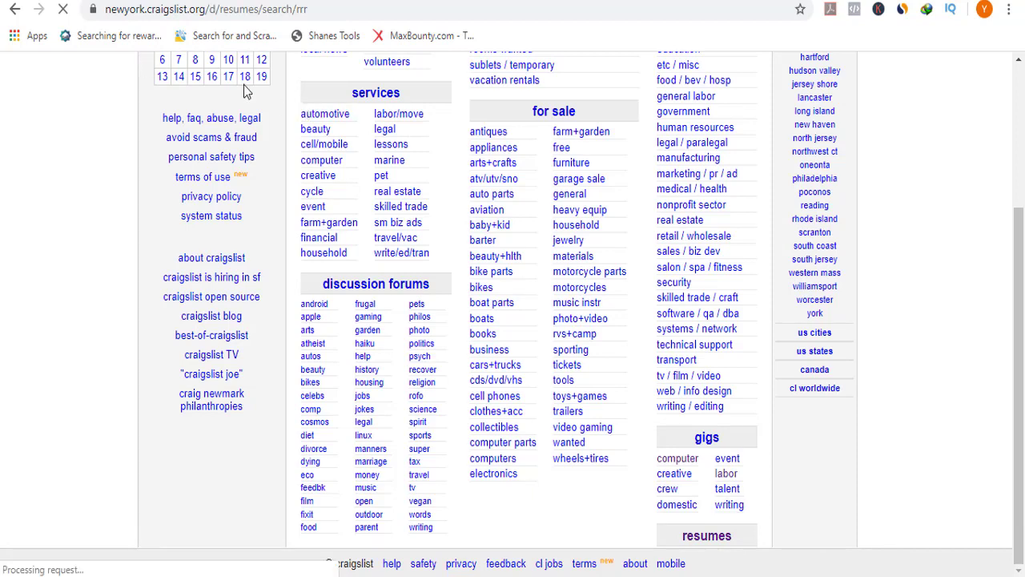
{"action": "scroll", "coordinate": [357, 127], "scroll_direction": "down", "scroll_amount": 1}
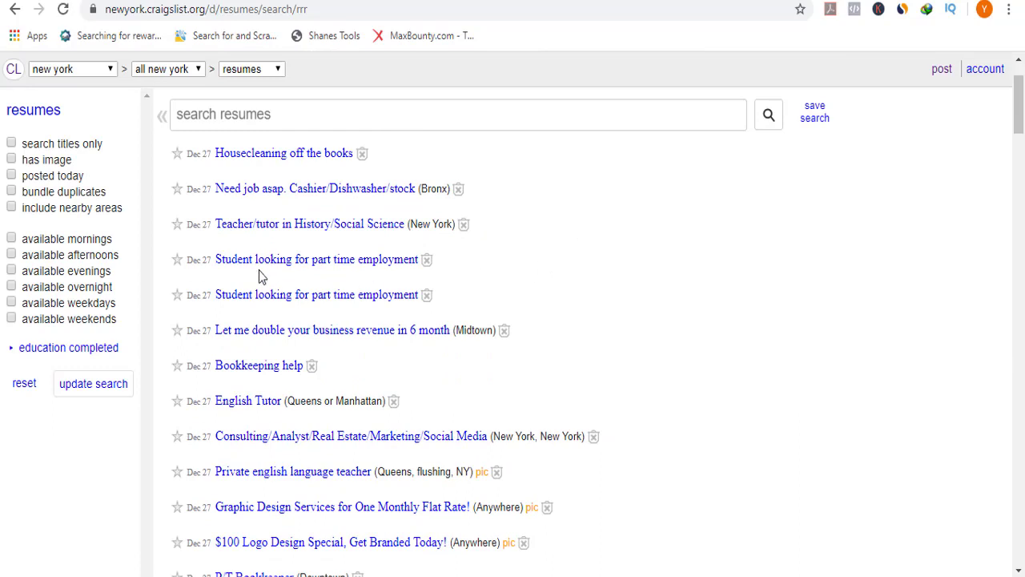
{"action": "left_click", "coordinate": [287, 263]}
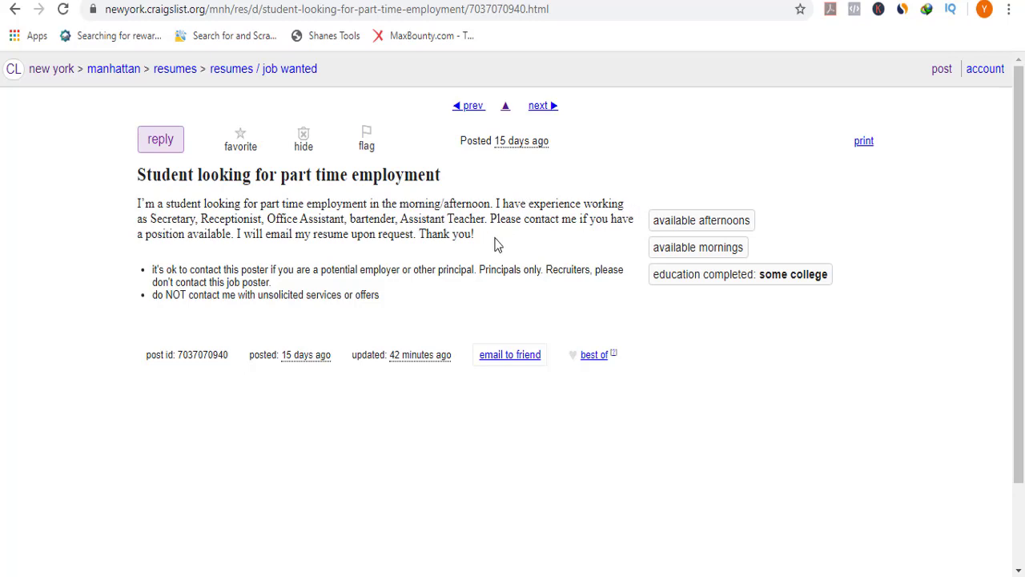
{"action": "left_click", "coordinate": [157, 150]}
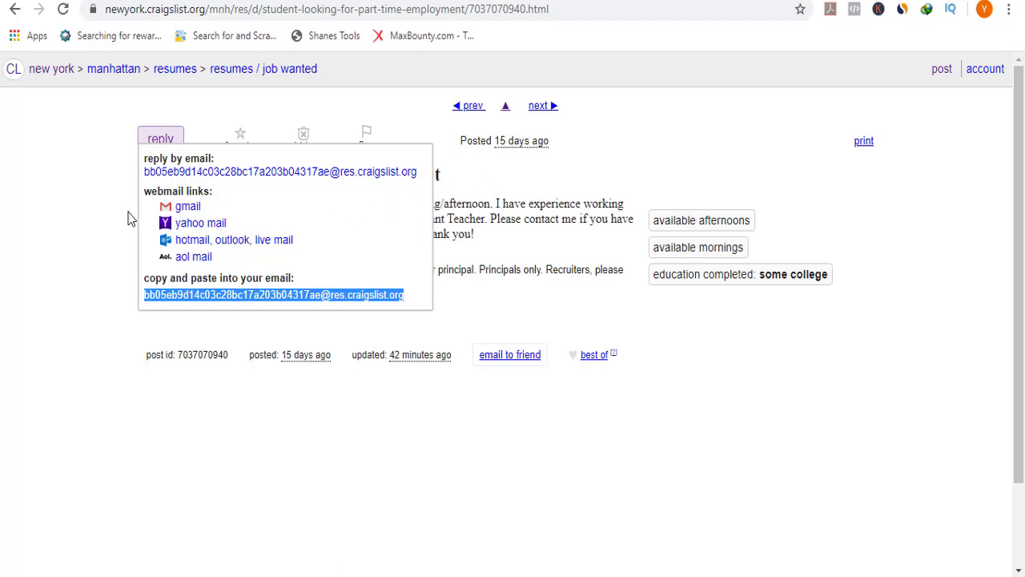
{"action": "left_click", "coordinate": [513, 178]}
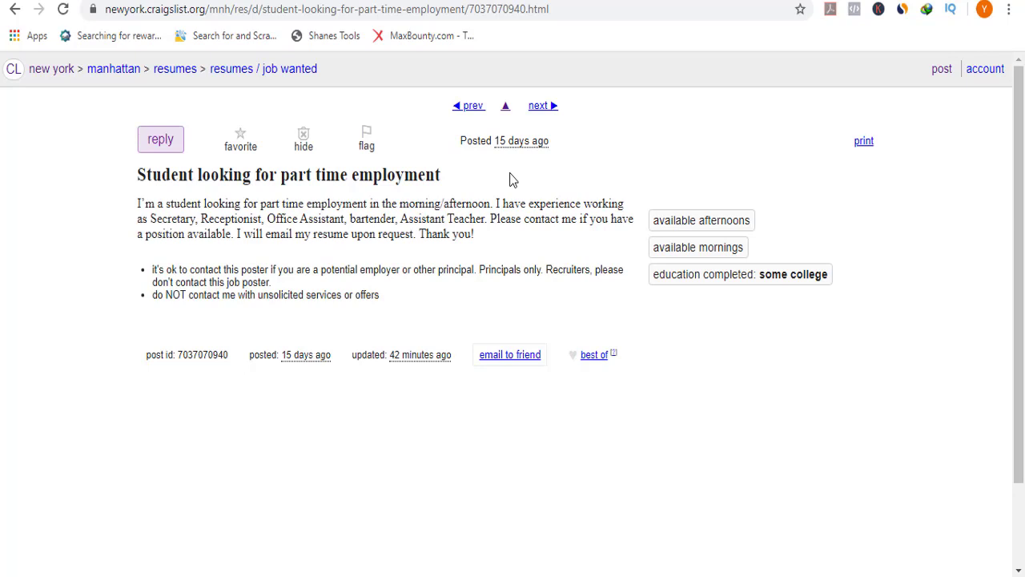